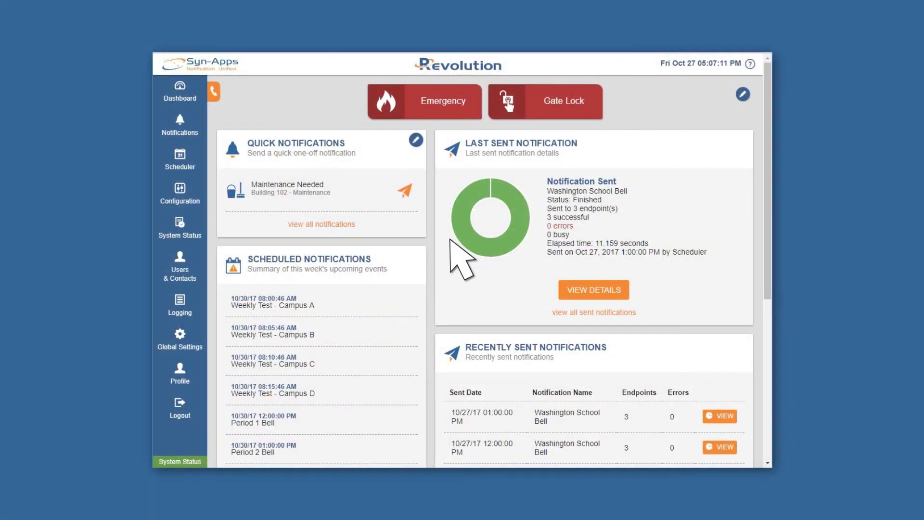
On the Mobile notifier's geofencing map, draw a circle around the Portland Art Museum area
left_click(185, 202)
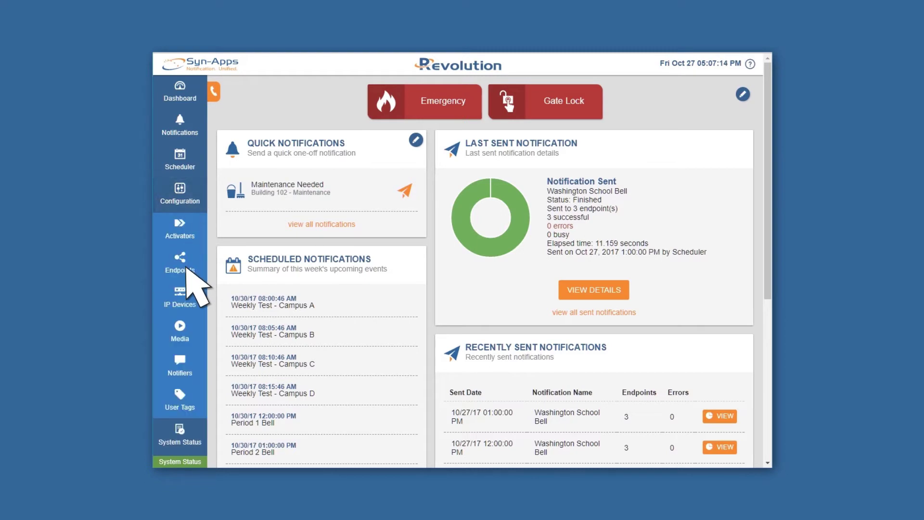
left_click(183, 369)
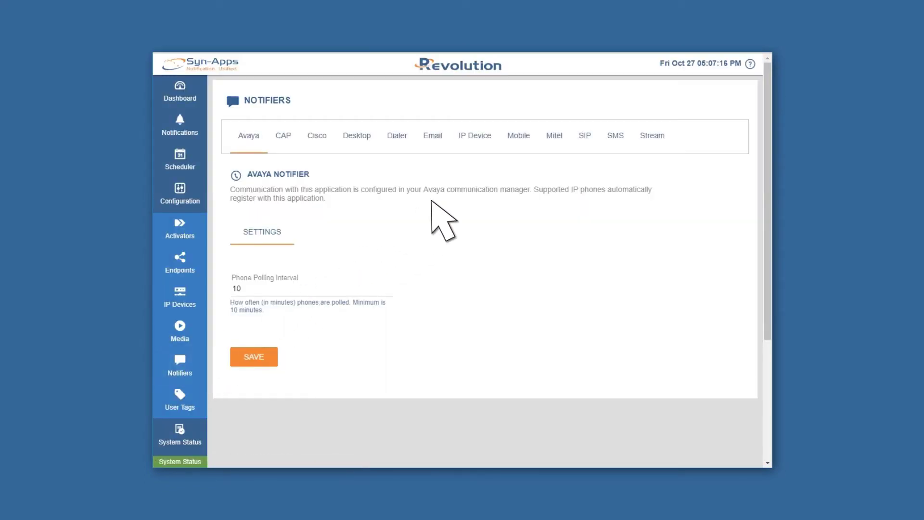
left_click(519, 136)
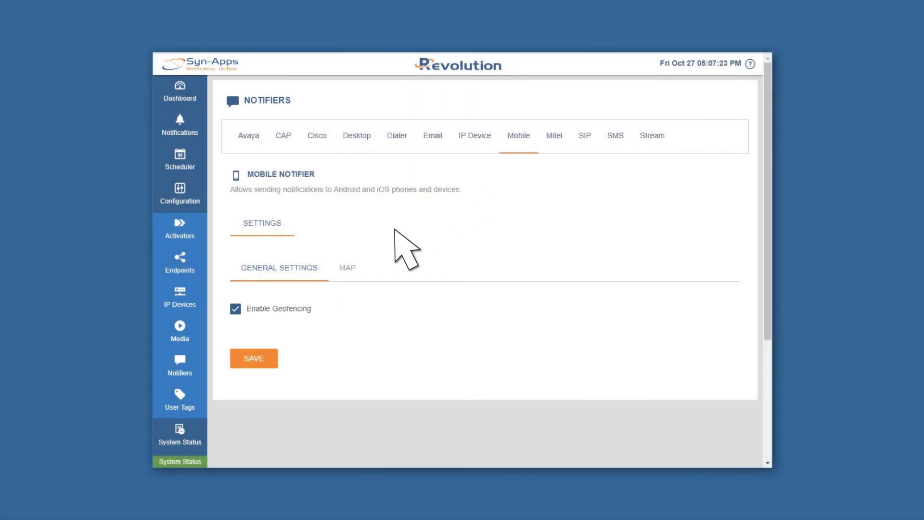
left_click(347, 268)
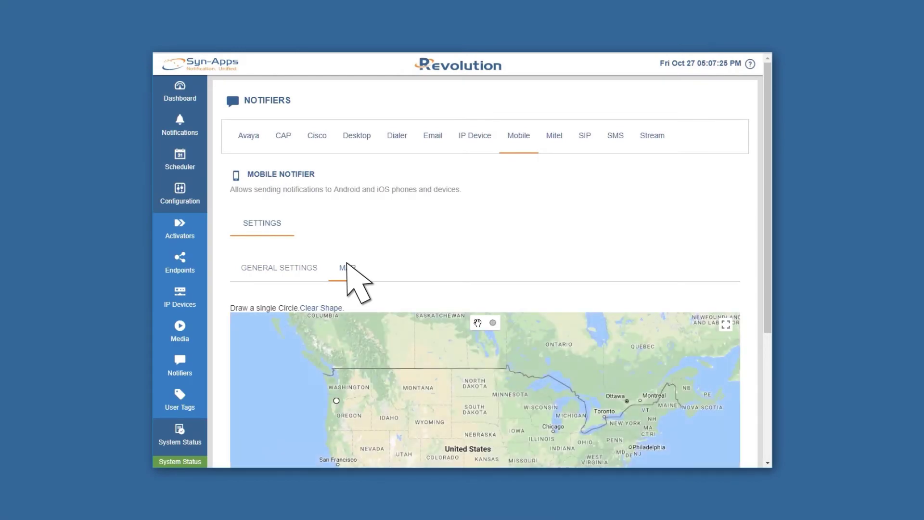
scroll(347, 263, "down", 5)
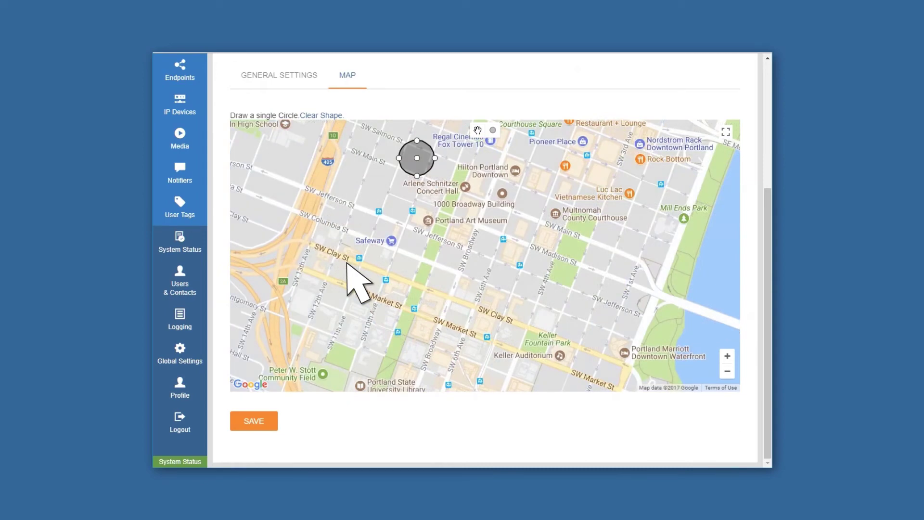
scroll(356, 278, "up", 1)
left_click(493, 186)
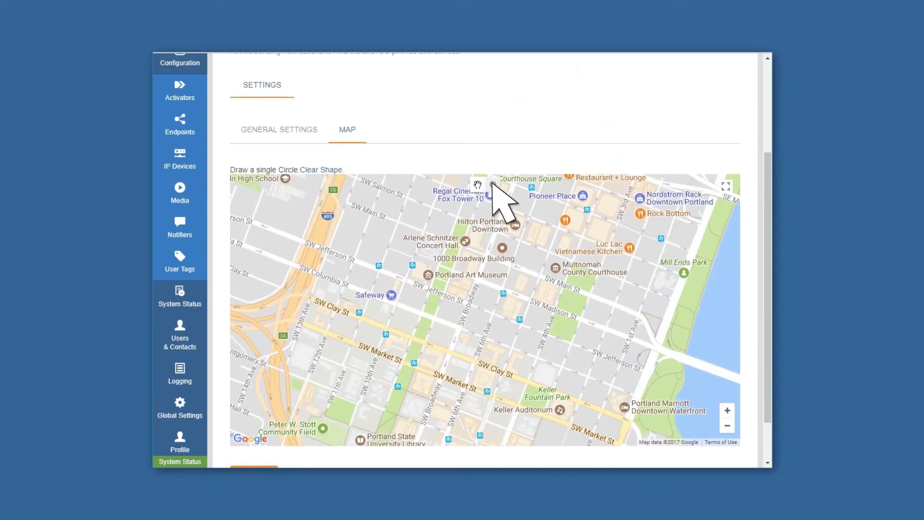
left_click_drag(440, 290, 456, 322)
scroll(433, 340, "down", 1)
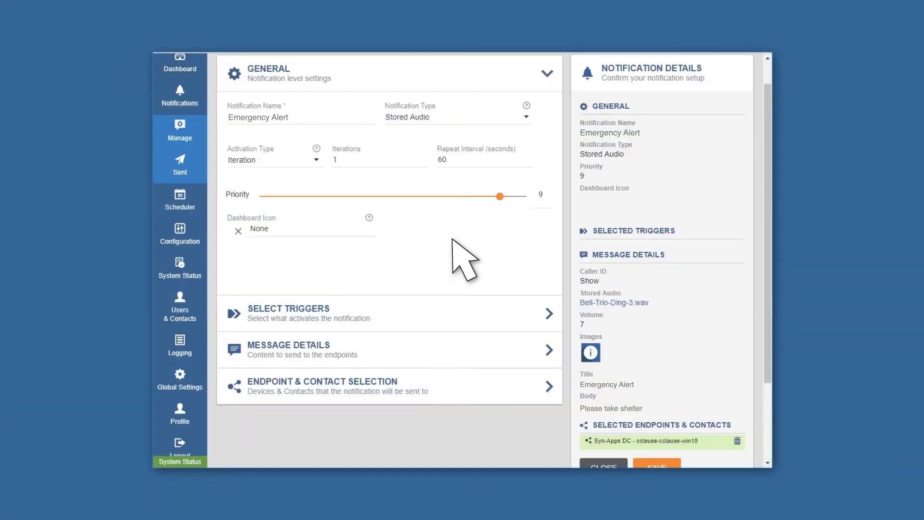
scroll(462, 257, "down", 2)
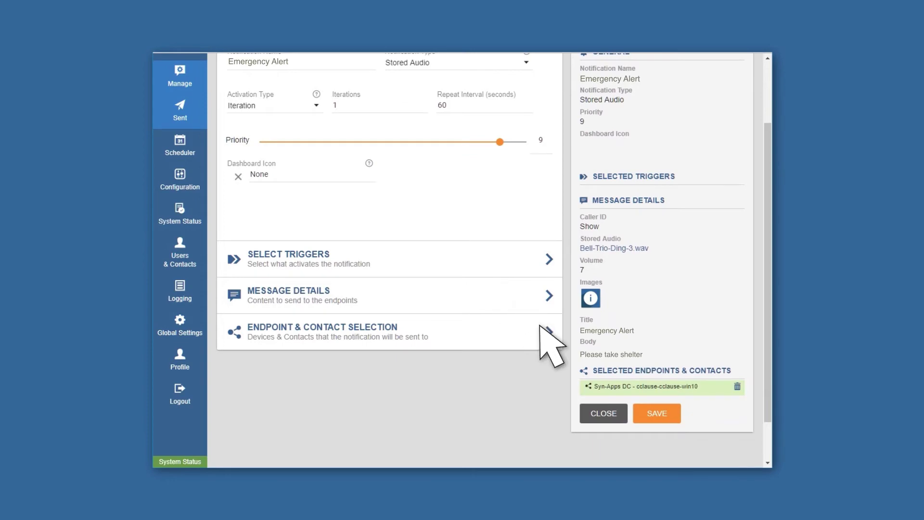
Expand Endpoint & Contact Selection and list the Mobile Contact Geofence Boundary options
left_click(541, 328)
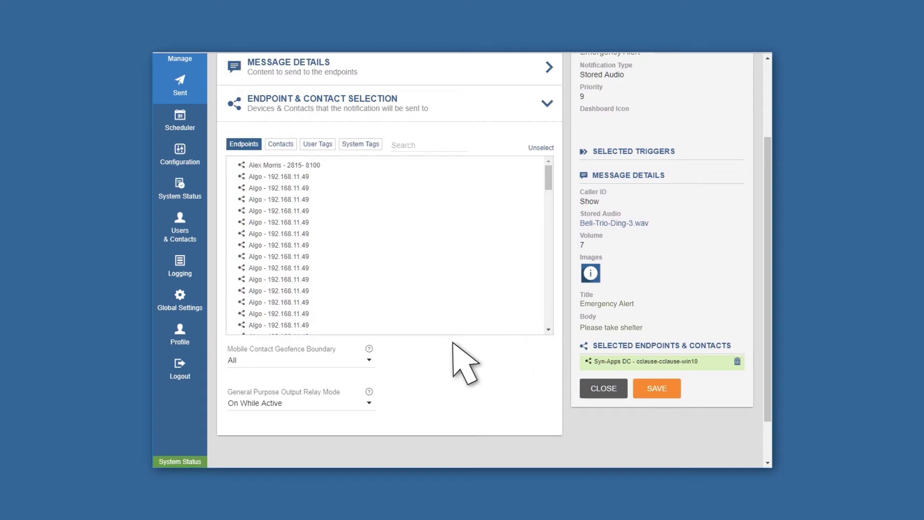
left_click(367, 359)
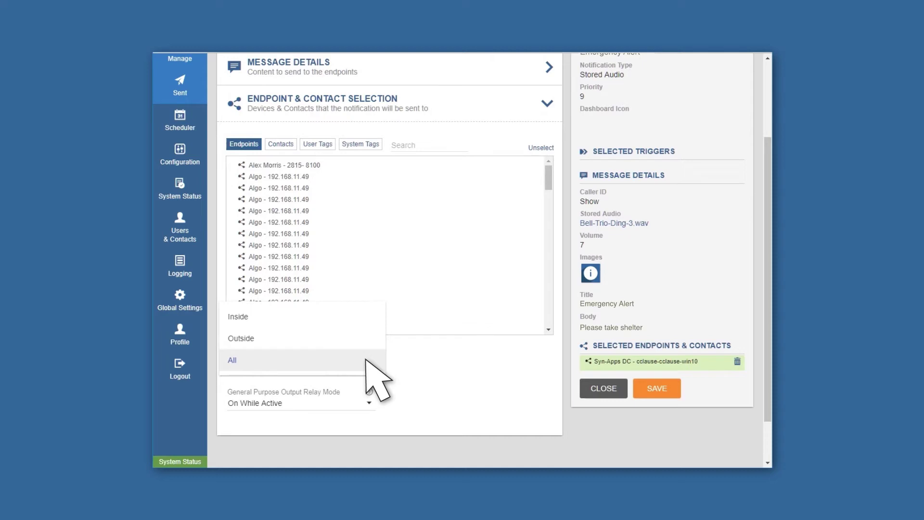
Change the Mobile Contact Geofence Boundary from Inside to Outside, then show the contacts list
left_click(361, 316)
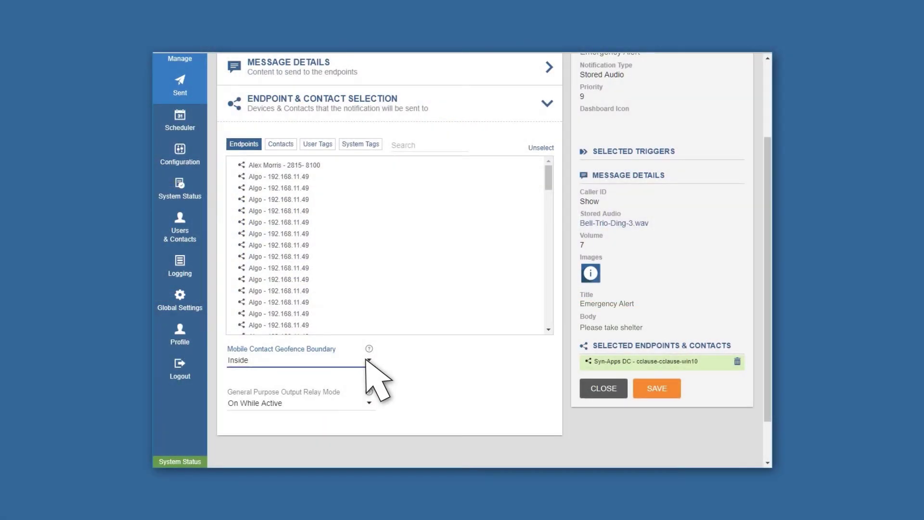
left_click(367, 361)
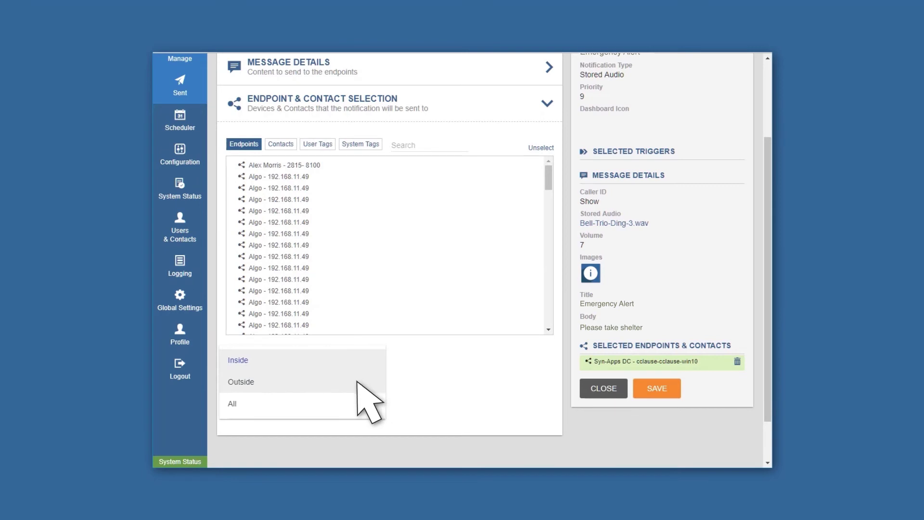
left_click(358, 383)
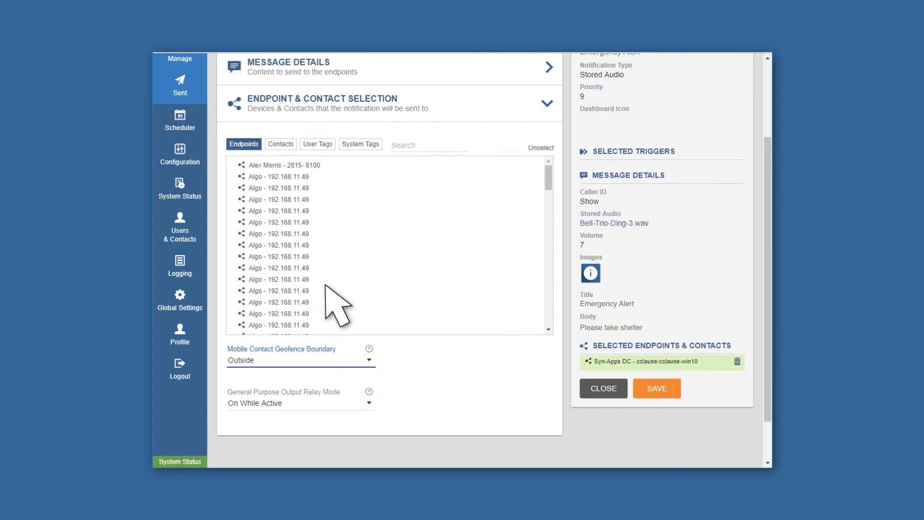
left_click(281, 144)
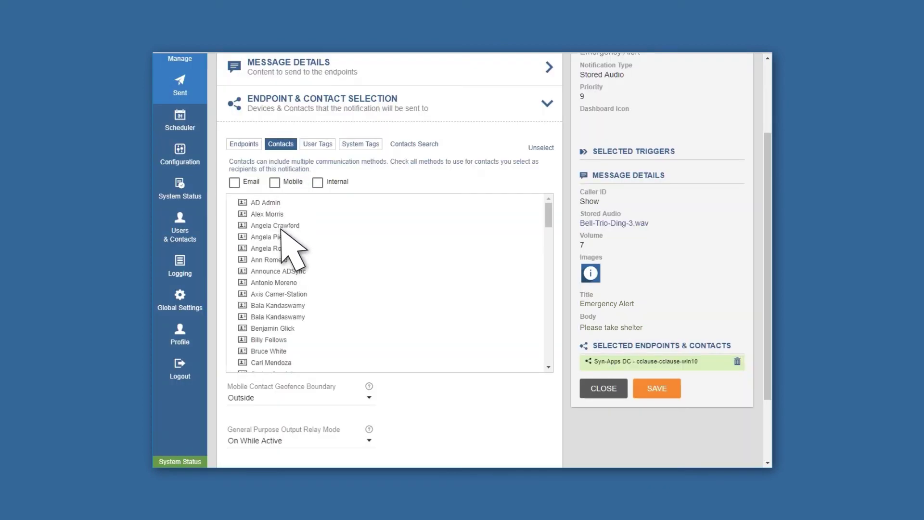
left_click(280, 237)
left_click(282, 247)
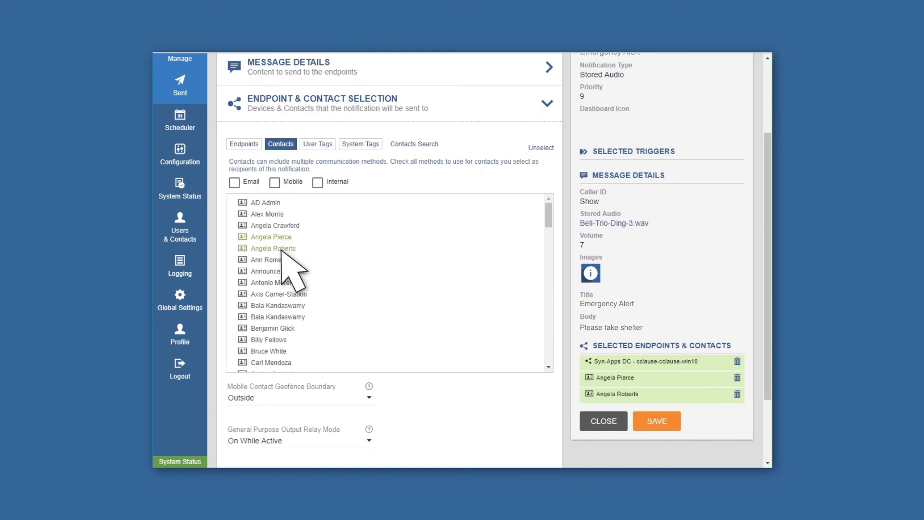
left_click(282, 259)
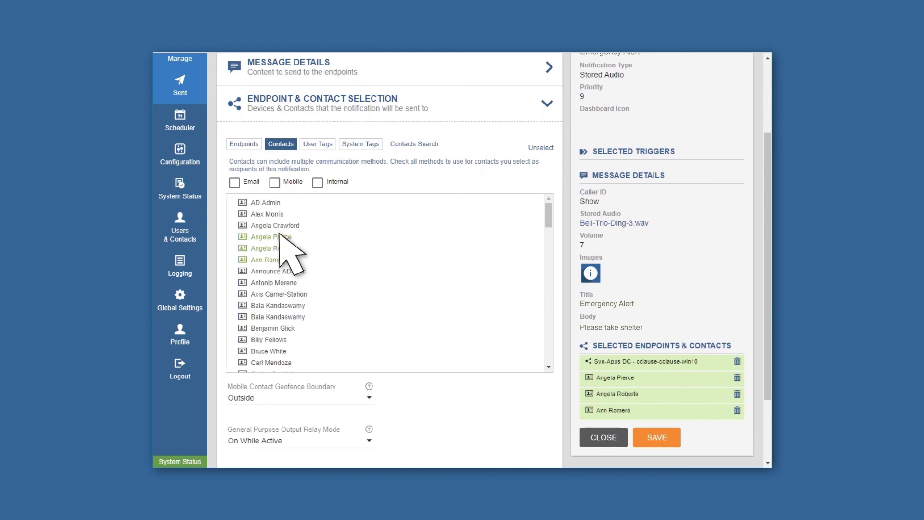
left_click(274, 182)
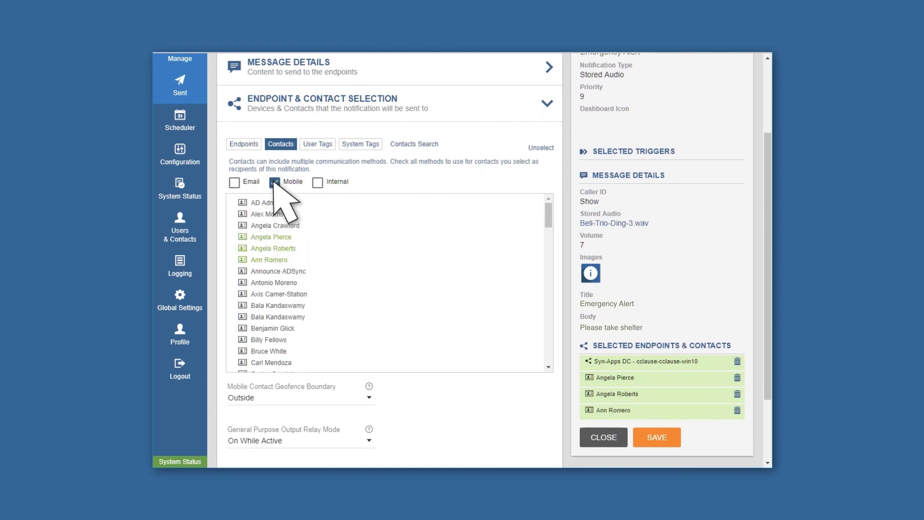
left_click(656, 437)
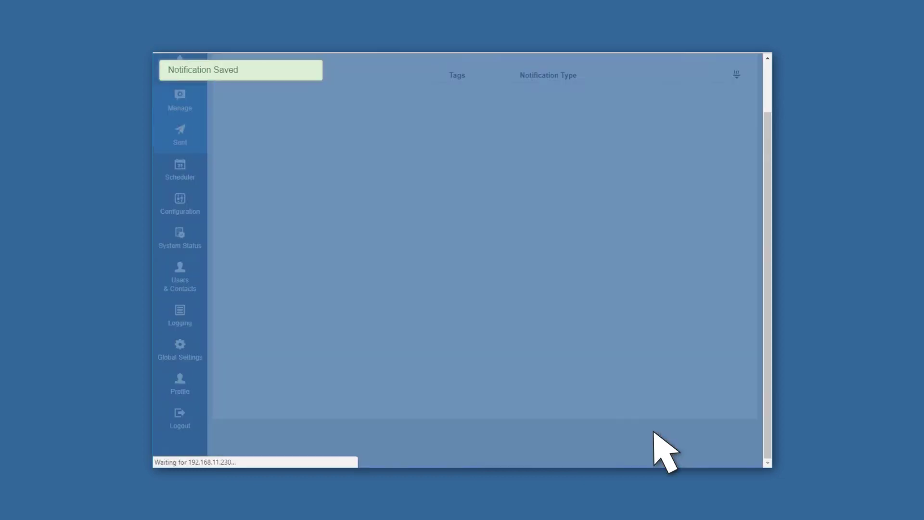